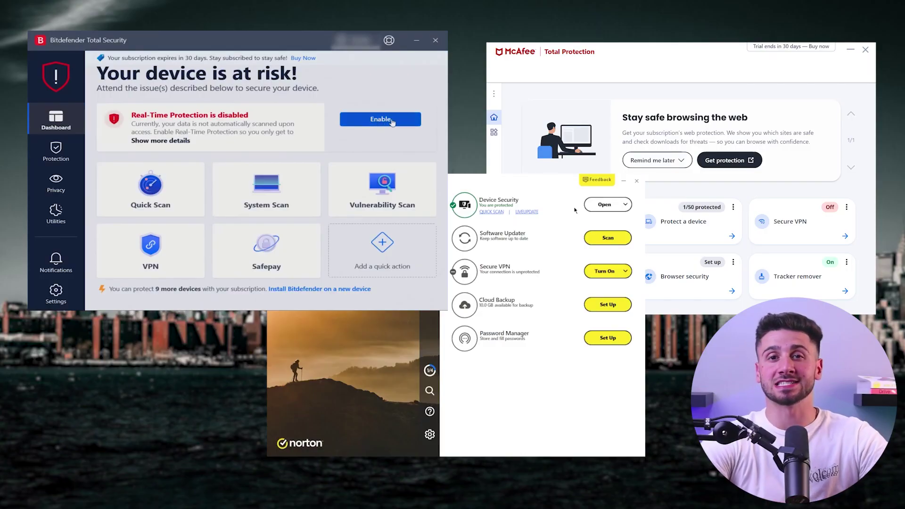
# Step: Show Bitdefender's Protection features overview instead of the at-risk dashboard
pyautogui.click(381, 119)
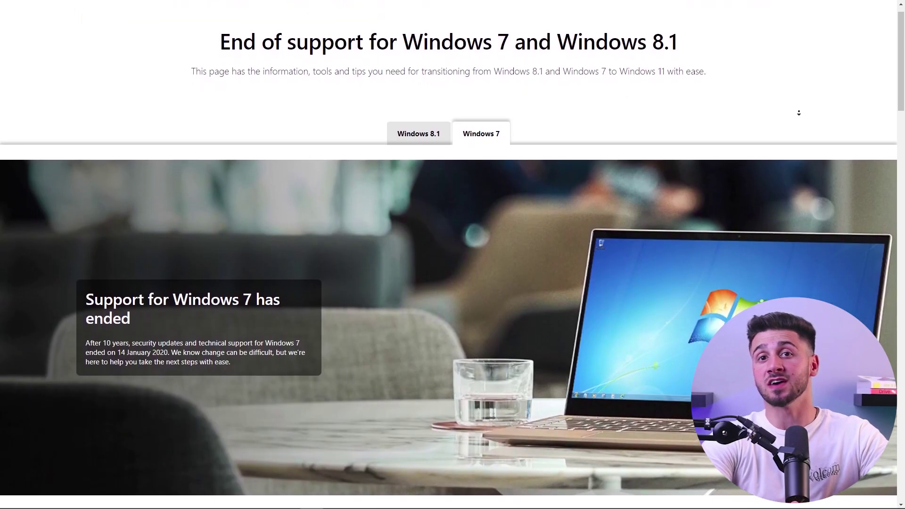
pyautogui.scroll(-1, 799, 112)
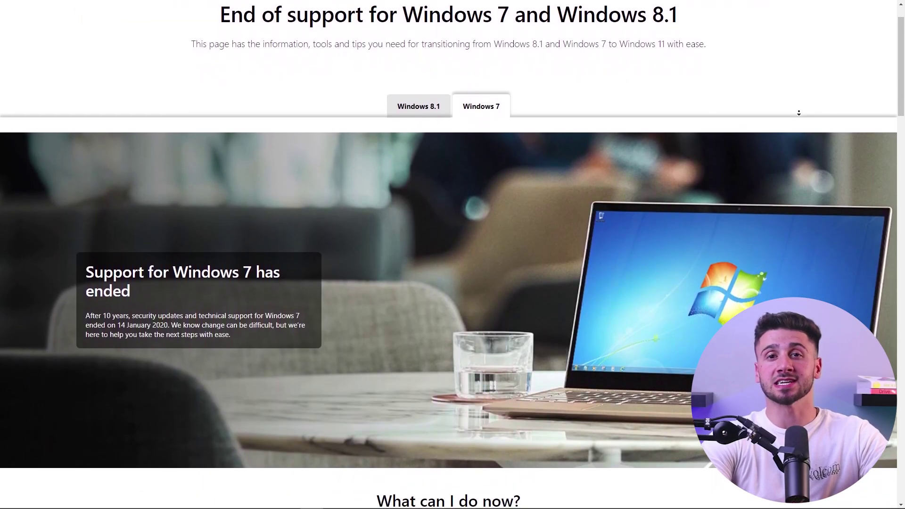
pyautogui.scroll(-1, 799, 112)
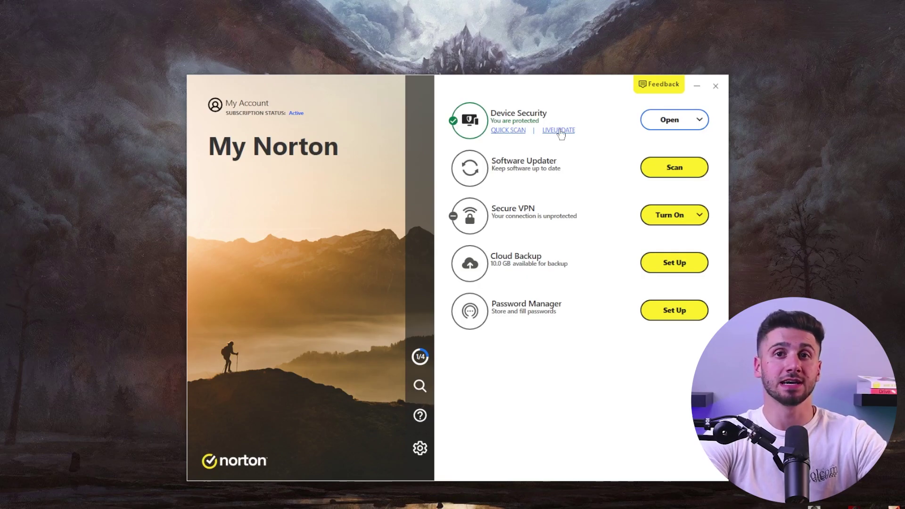
# Step: Start a Quick Scan from Norton's Device Security panel
pyautogui.click(506, 132)
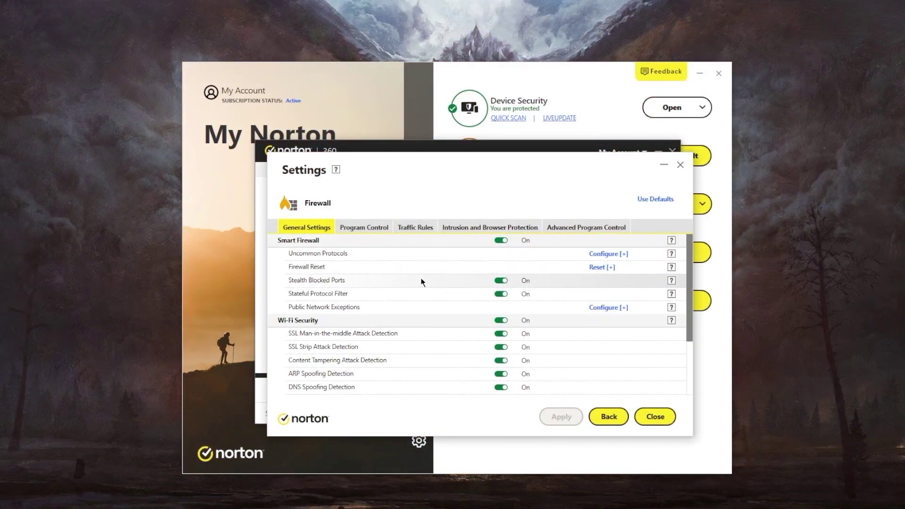
pyautogui.scroll(-3, 422, 282)
pyautogui.scroll(-2, 421, 298)
pyautogui.scroll(1, 375, 366)
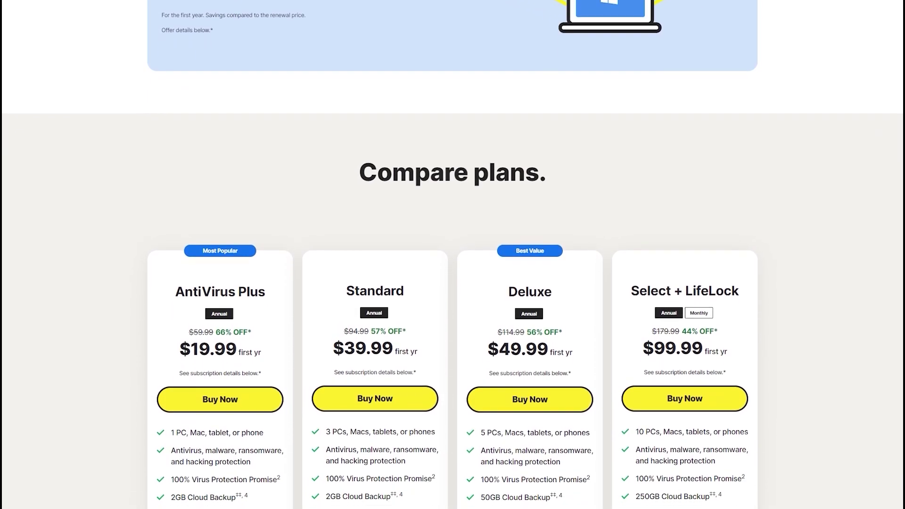
pyautogui.scroll(-3, 453, 255)
pyautogui.scroll(-3, 453, 254)
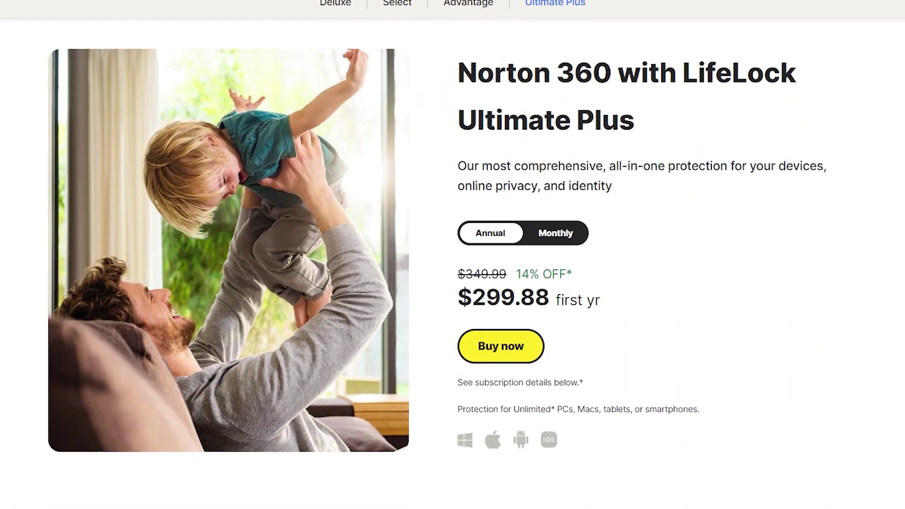
pyautogui.scroll(-2, 454, 255)
pyautogui.scroll(-2, 453, 255)
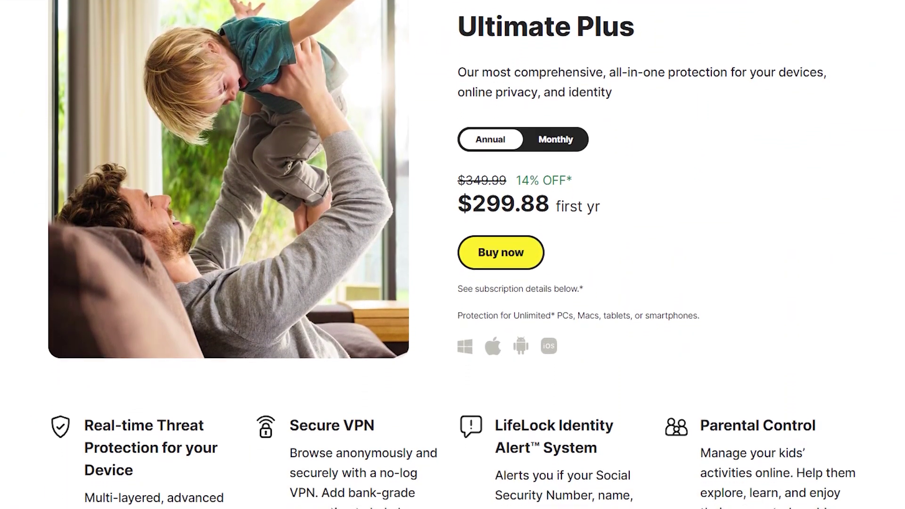
pyautogui.scroll(-1, 453, 254)
pyautogui.scroll(-1, 453, 254)
pyautogui.scroll(-1, 452, 254)
pyautogui.scroll(-1, 453, 254)
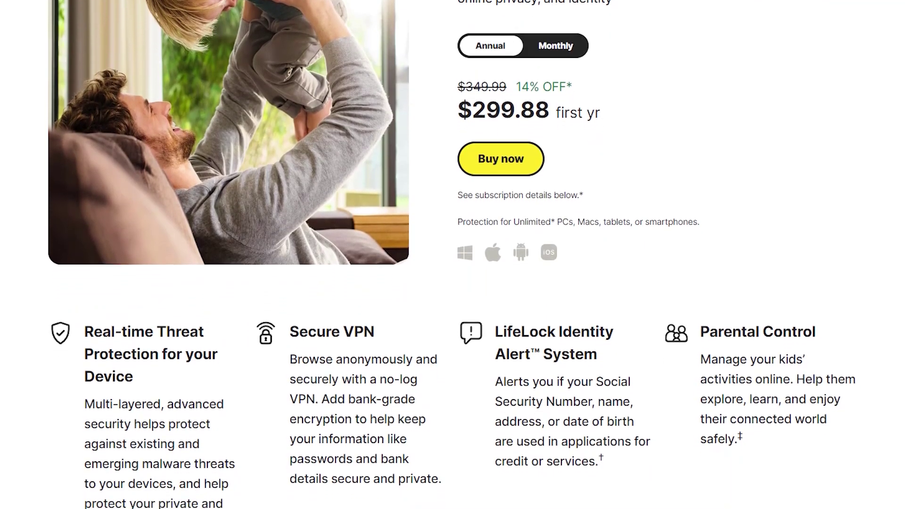
pyautogui.scroll(-1, 453, 255)
pyautogui.scroll(-1, 453, 255)
pyautogui.scroll(-1, 453, 255)
pyautogui.scroll(-1, 453, 255)
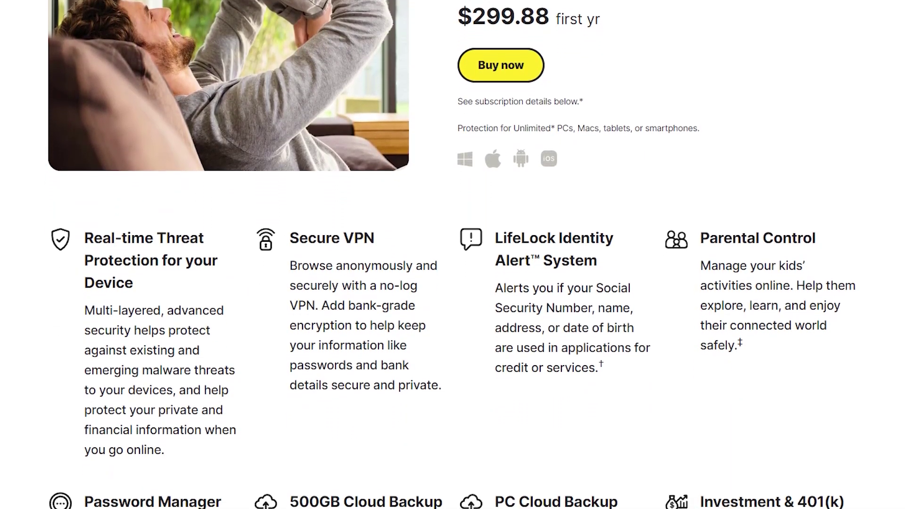
pyautogui.scroll(-1, 452, 255)
pyautogui.scroll(-1, 452, 255)
pyautogui.scroll(-1, 453, 254)
pyautogui.scroll(-1, 452, 255)
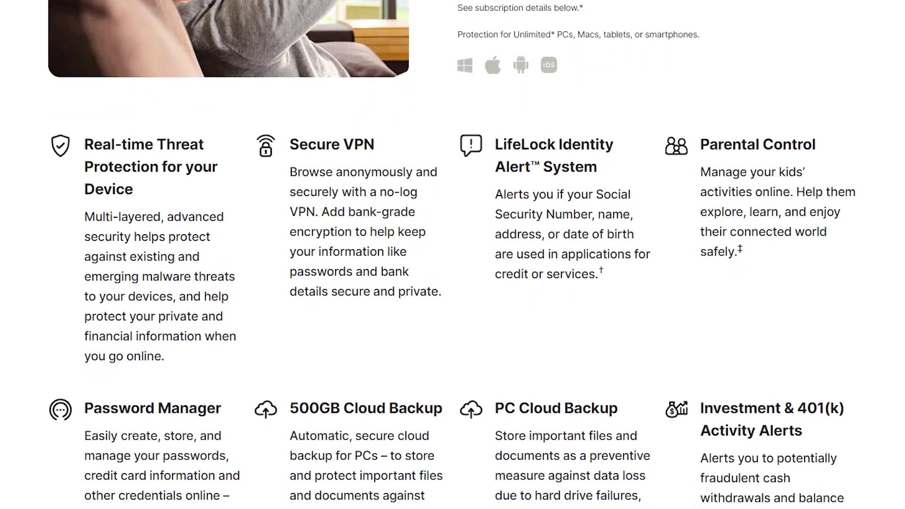
pyautogui.scroll(-1, 452, 255)
pyautogui.scroll(-1, 453, 254)
pyautogui.scroll(-1, 453, 255)
pyautogui.scroll(-1, 453, 255)
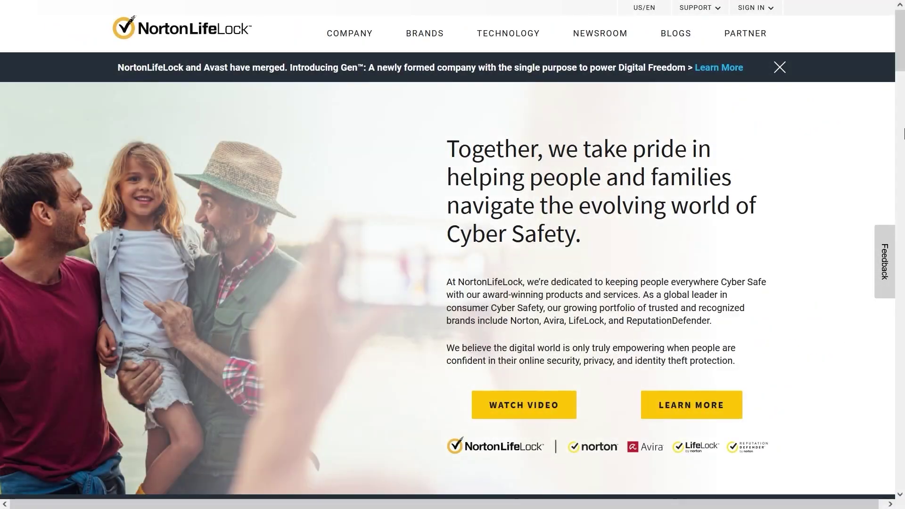
pyautogui.scroll(-1, 453, 255)
pyautogui.scroll(-1, 453, 254)
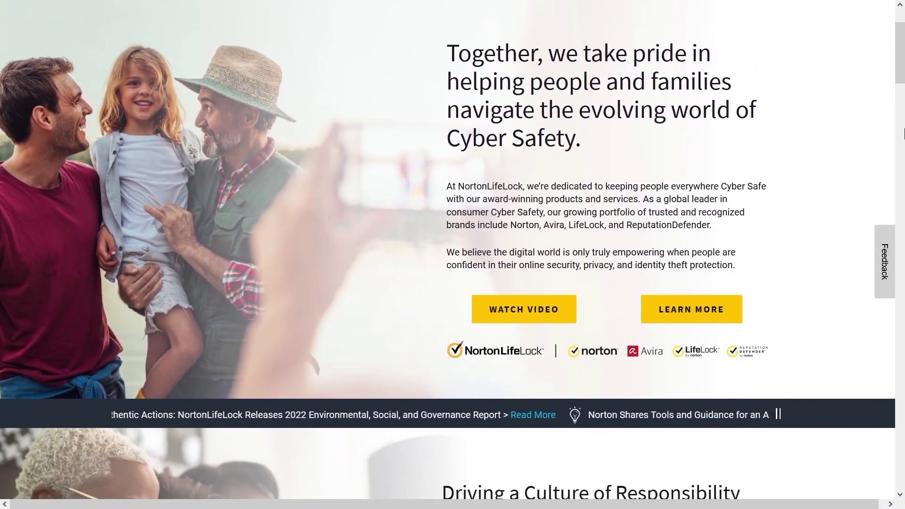
pyautogui.scroll(-1, 453, 255)
pyautogui.scroll(-1, 452, 255)
pyautogui.scroll(-1, 453, 255)
pyautogui.scroll(-1, 453, 255)
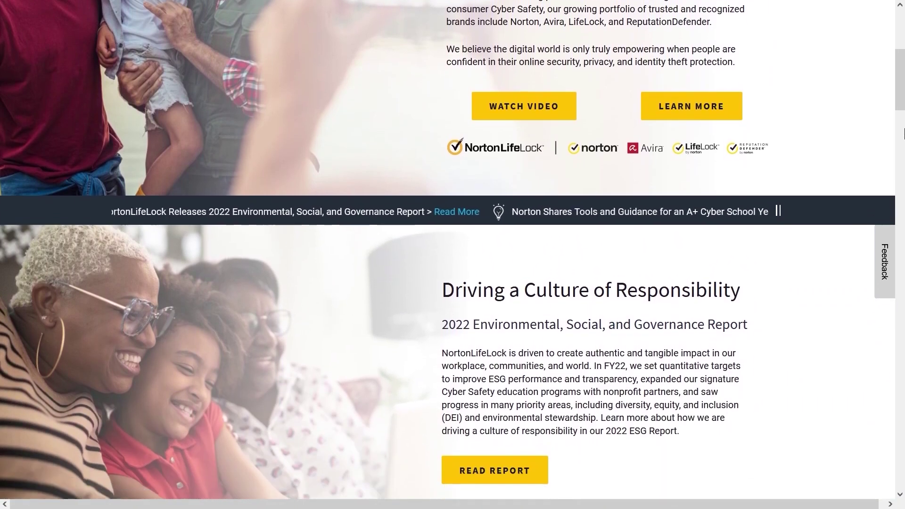
pyautogui.scroll(-1, 452, 255)
pyautogui.scroll(-1, 453, 255)
pyautogui.scroll(-1, 452, 255)
pyautogui.scroll(-1, 453, 254)
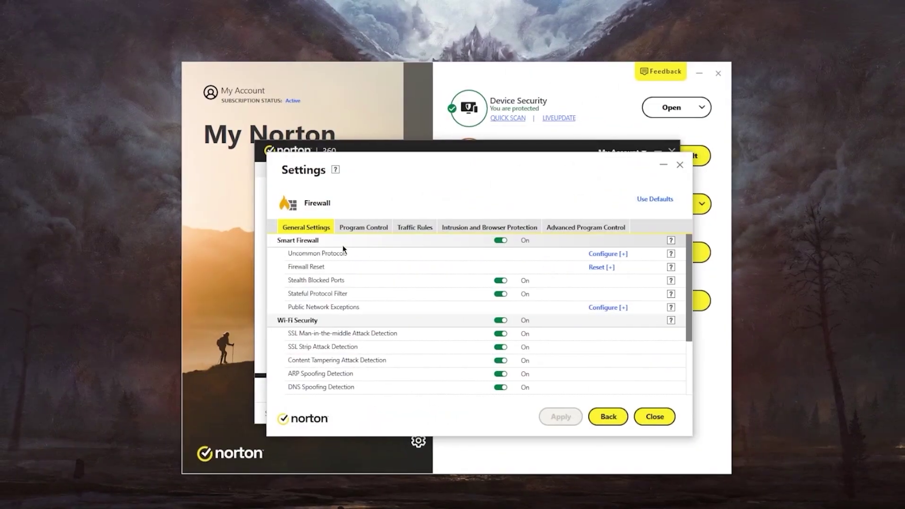
pyautogui.scroll(-5, 422, 283)
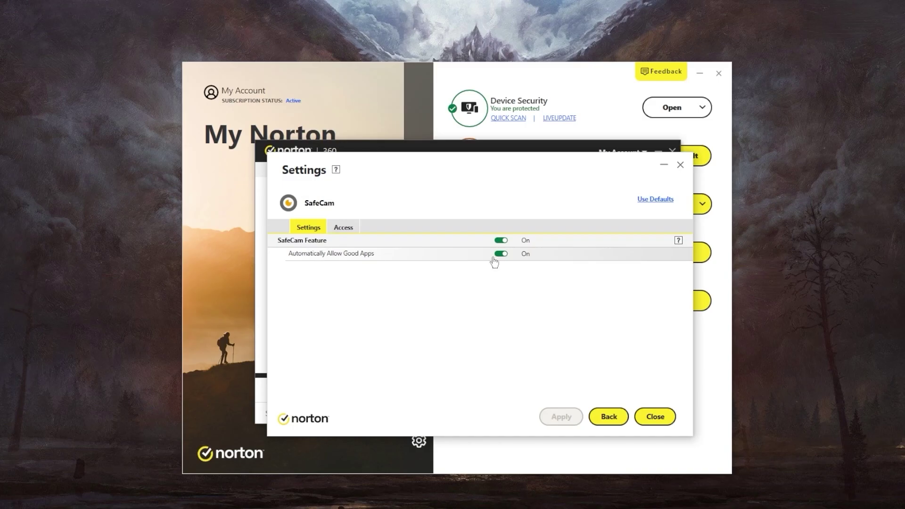
# Step: Show the SafeCam Access list of apps allowed to use the webcam
pyautogui.click(344, 227)
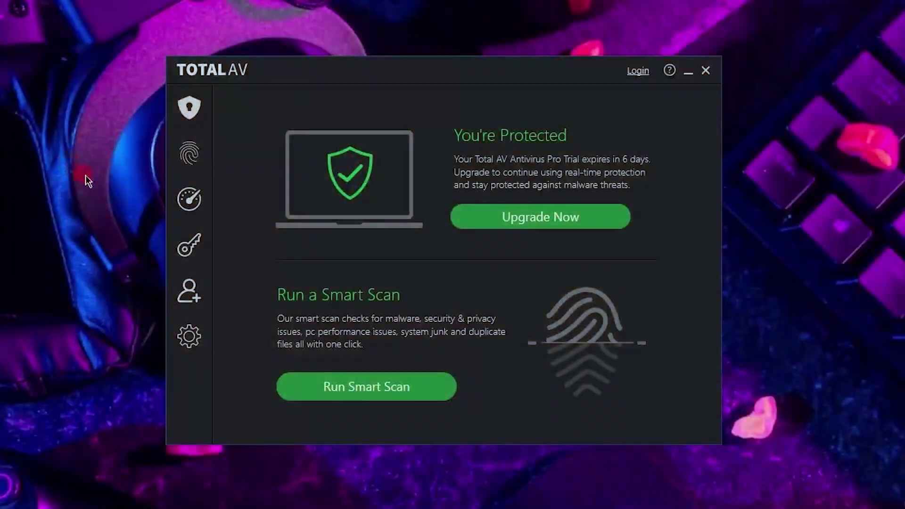
# Step: Browse TotalAV's Malware Protection and Internet Security lists, then its System Tune Up tools
pyautogui.click(188, 107)
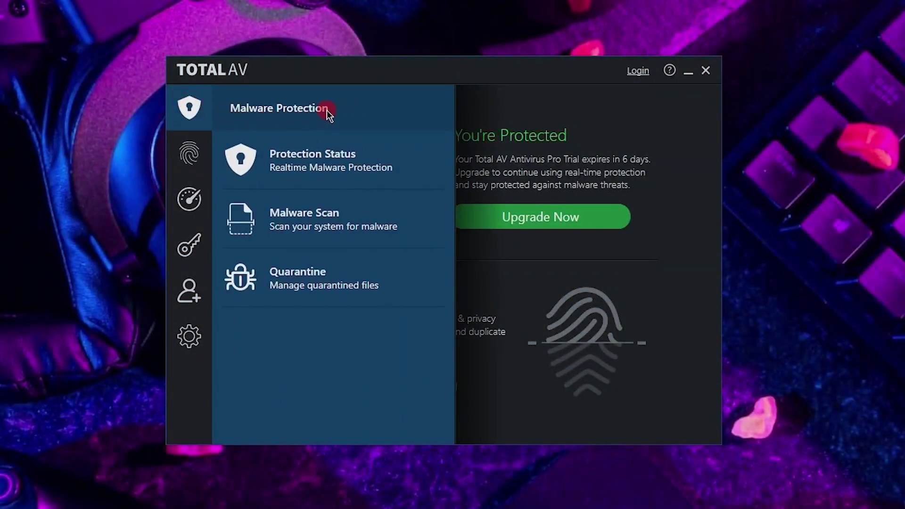
pyautogui.click(192, 148)
pyautogui.click(189, 106)
pyautogui.click(505, 101)
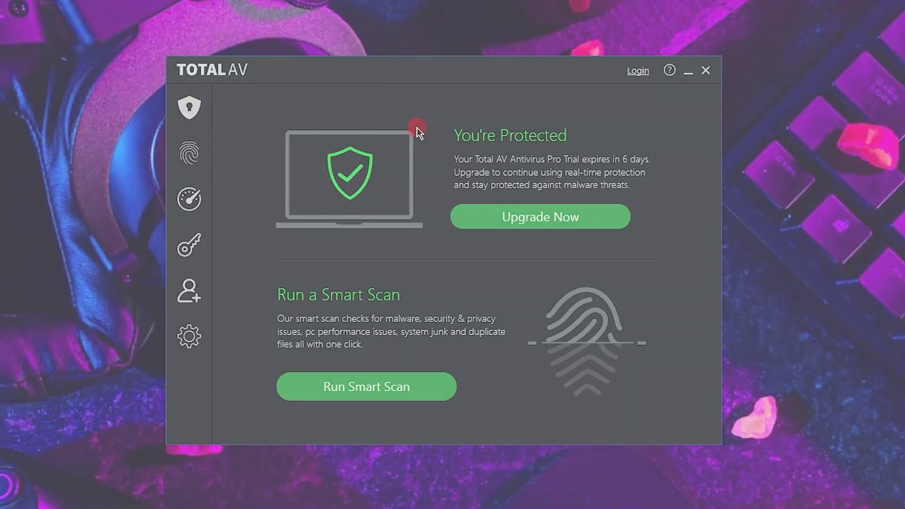
pyautogui.click(189, 199)
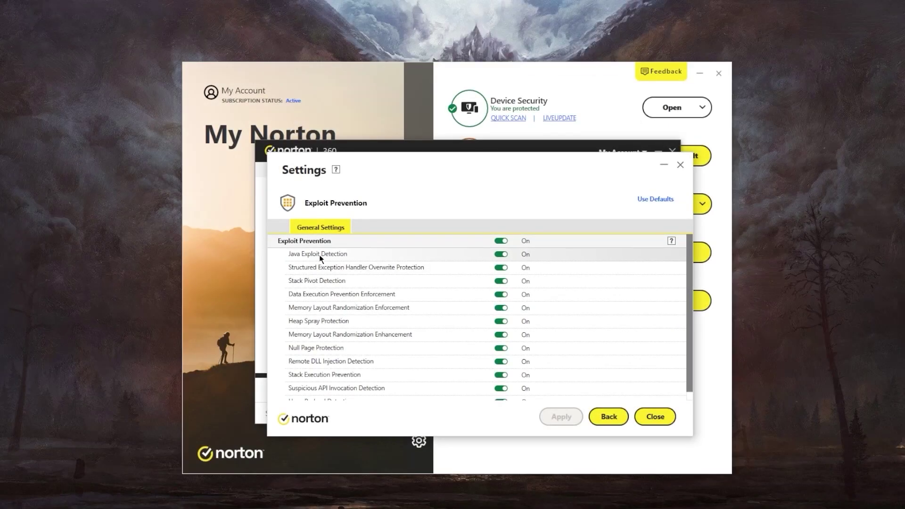
pyautogui.scroll(-1, 318, 255)
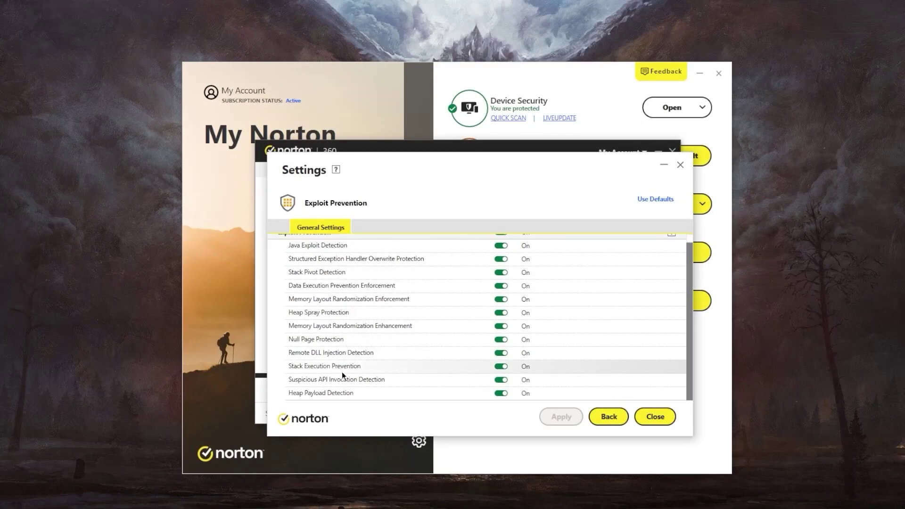
pyautogui.scroll(1, 337, 389)
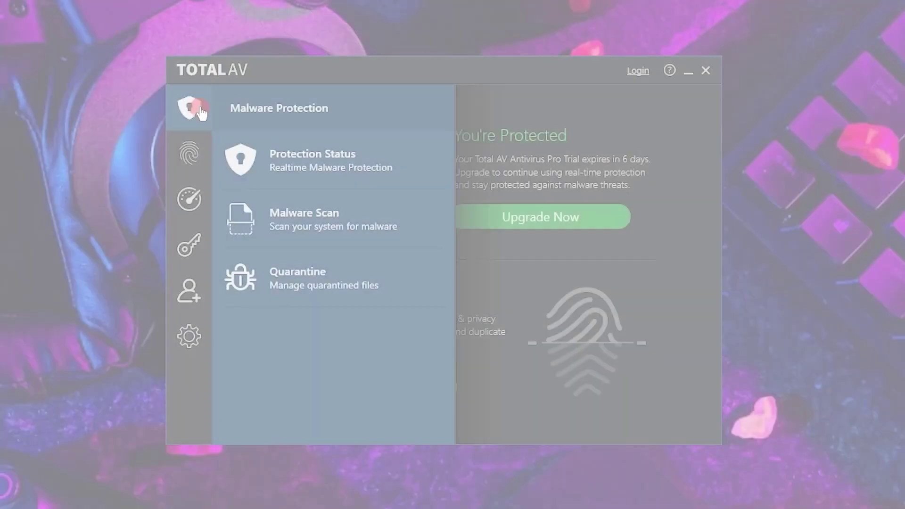
# Step: Go from TotalAV's Internet Security list to System Tune Up, then Password Vault
pyautogui.click(271, 213)
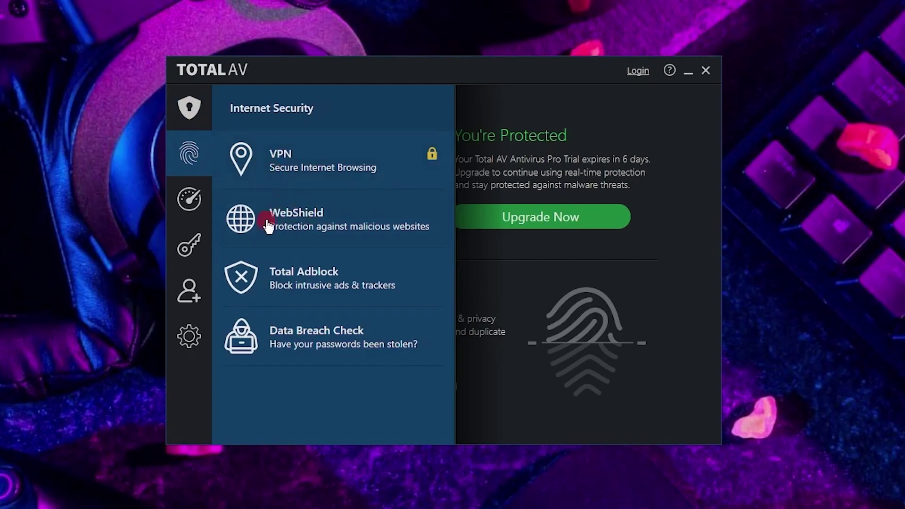
pyautogui.click(192, 200)
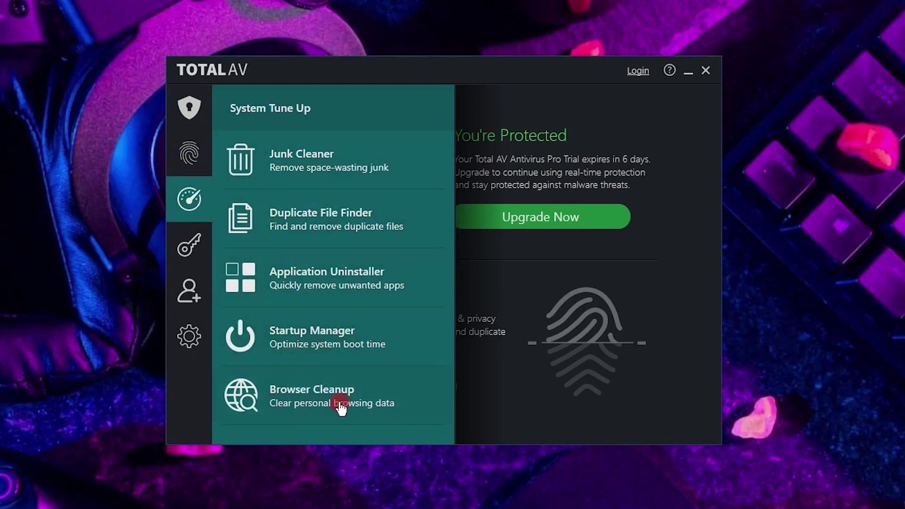
pyautogui.click(189, 245)
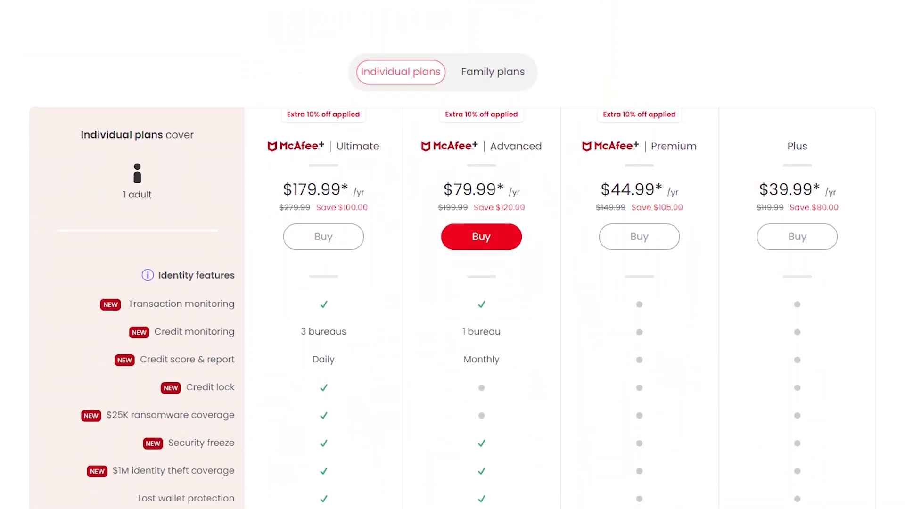
pyautogui.scroll(-4, 453, 283)
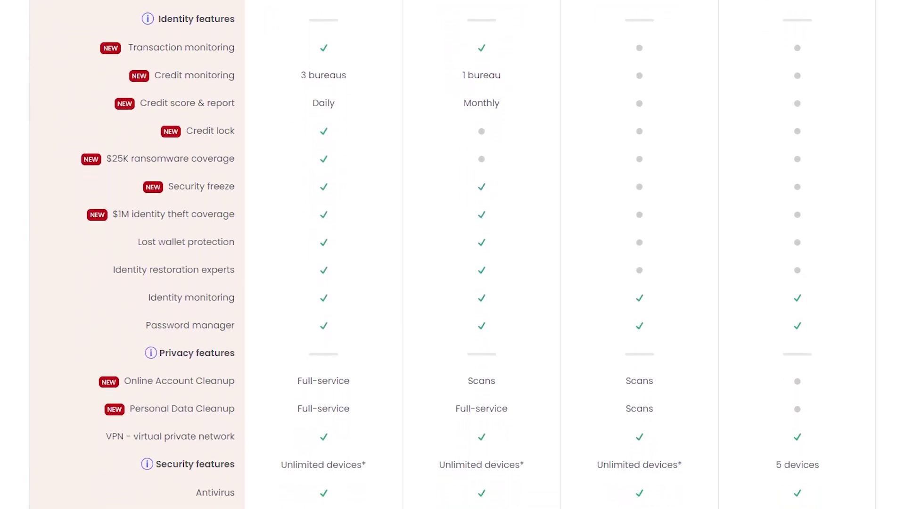
pyautogui.scroll(-4, 453, 283)
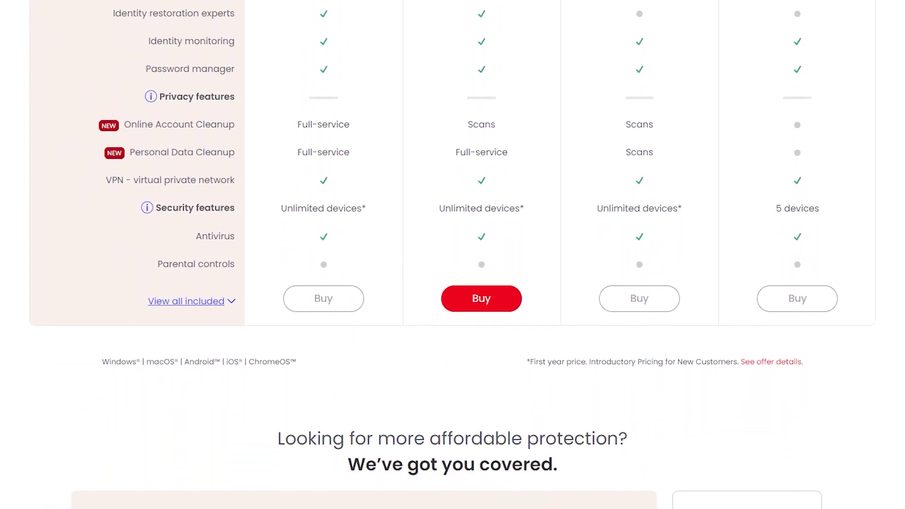
pyautogui.scroll(-4, 453, 283)
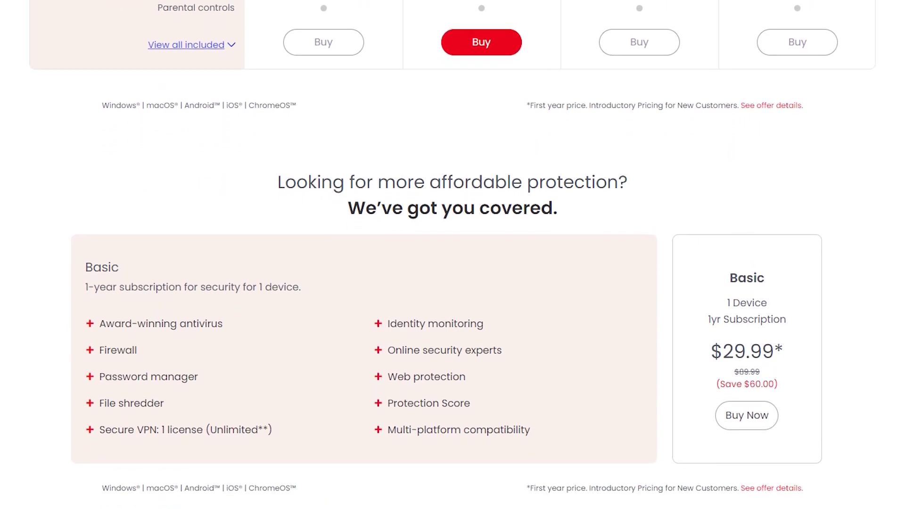
pyautogui.scroll(-4, 452, 283)
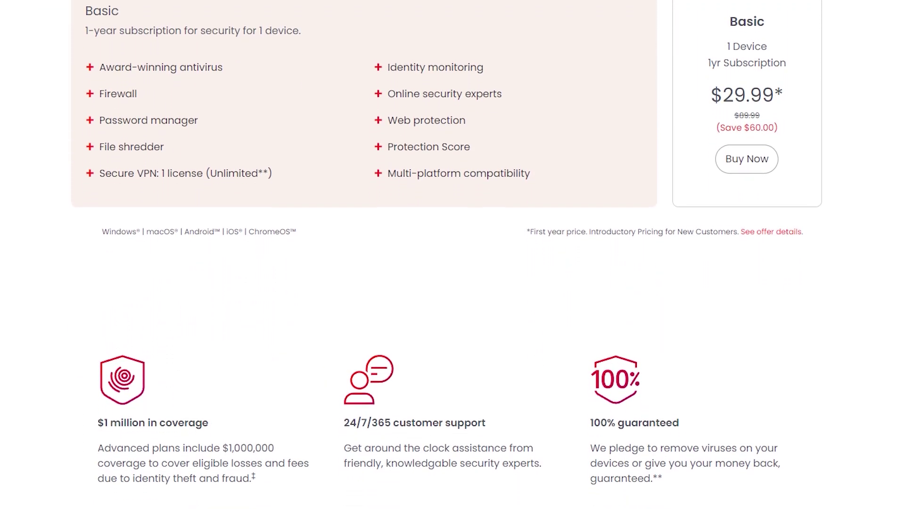
pyautogui.scroll(-4, 452, 283)
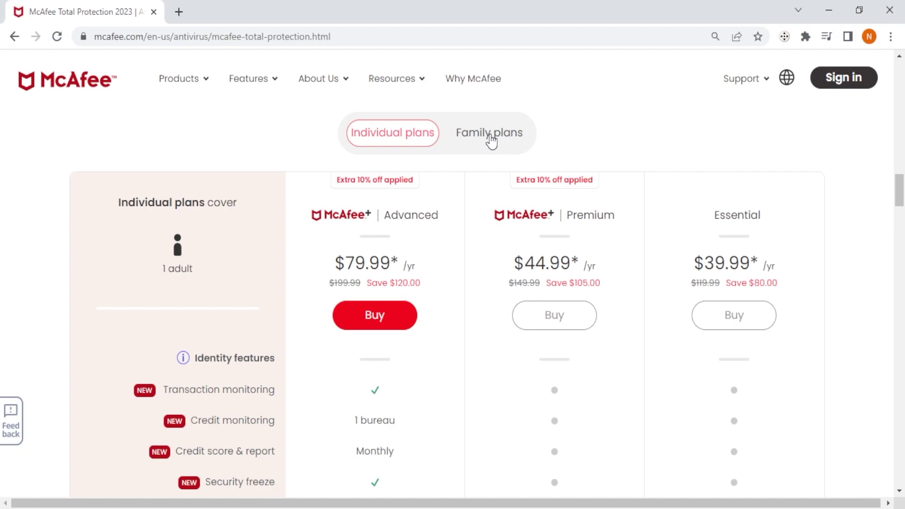
# Step: Switch McAfee's pricing table to show the Family plans
pyautogui.click(492, 137)
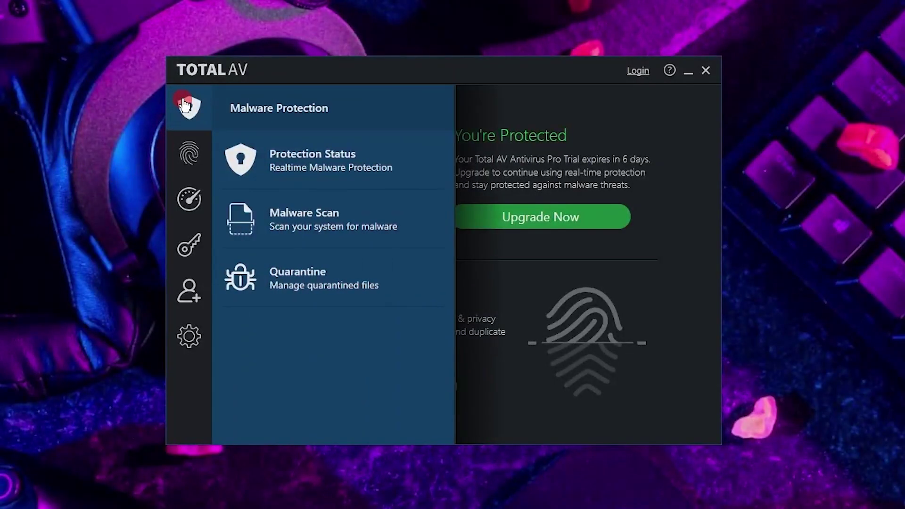
pyautogui.click(191, 143)
pyautogui.click(186, 107)
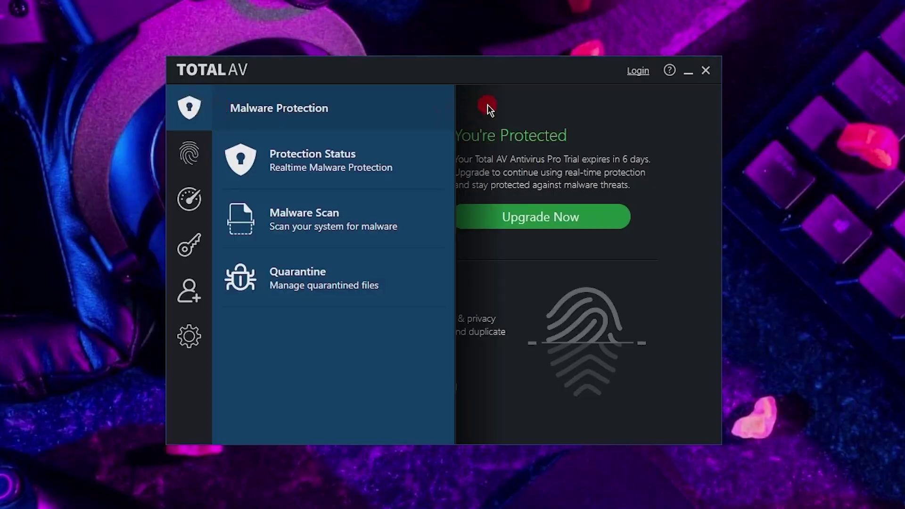